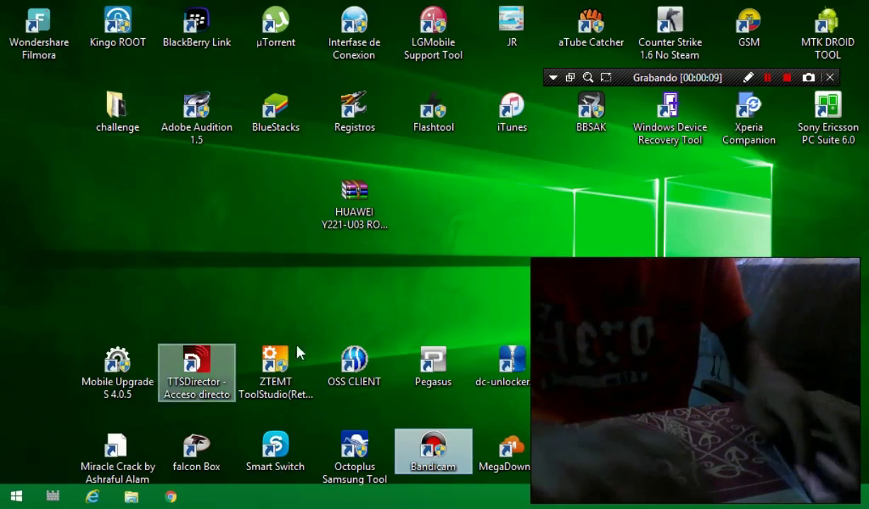
# Check the real-time protection setting in the Windows Defender configuration and close Windows Defender
pyautogui.click(229, 245)
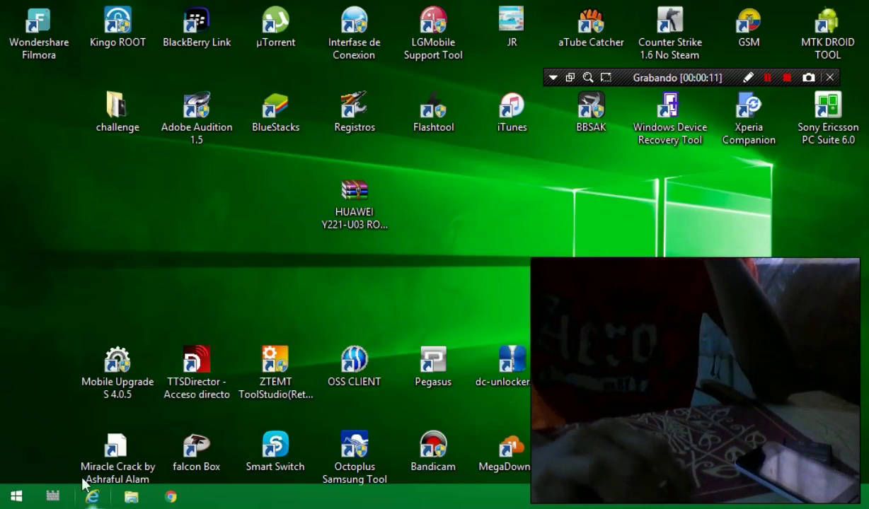
pyautogui.click(53, 500)
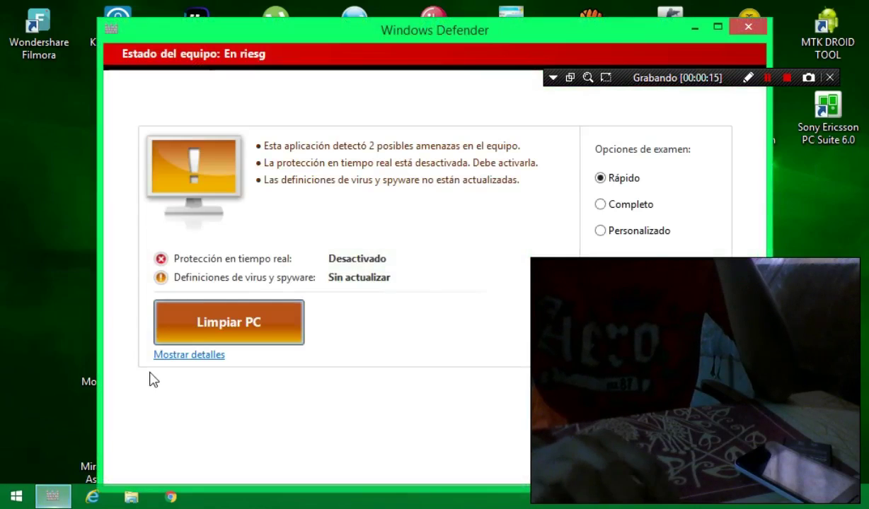
pyautogui.click(401, 102)
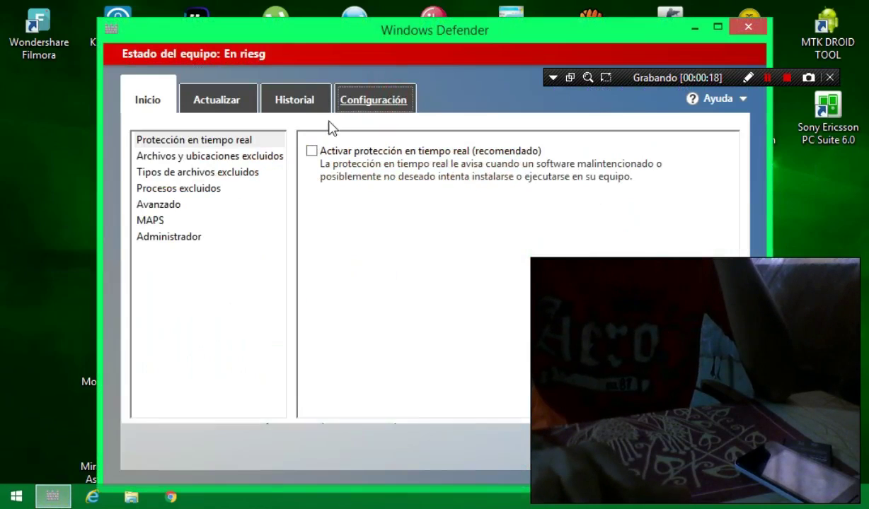
pyautogui.click(747, 26)
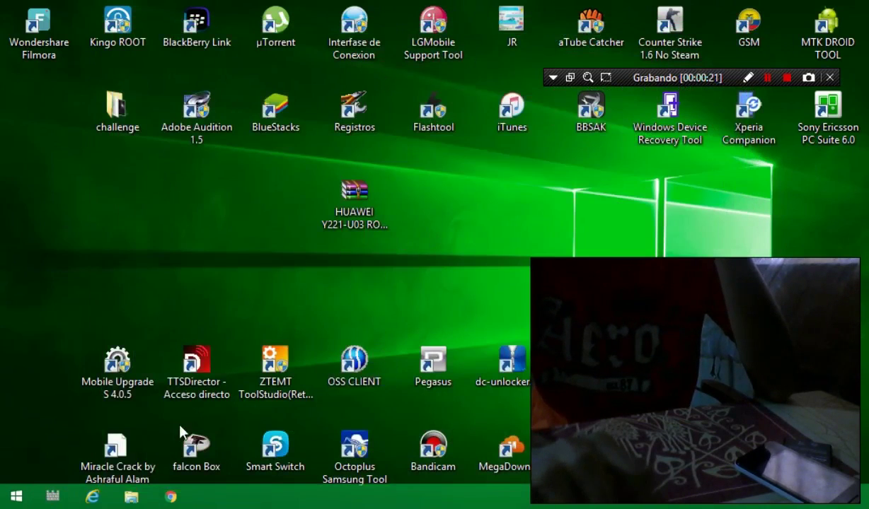
# Delete the broken Miracle Crack desktop shortcut and launch Miracle Box from the working Miracle Crack shortcut
pyautogui.doubleClick(120, 451)
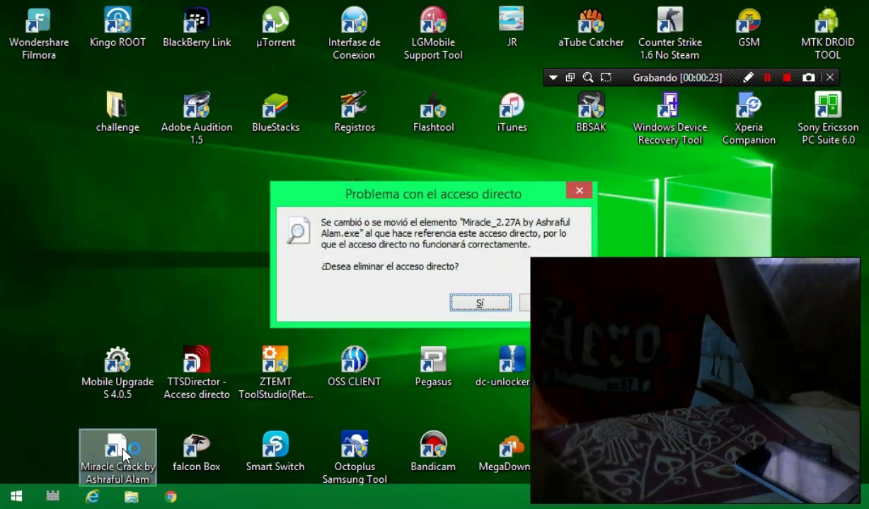
pyautogui.click(481, 303)
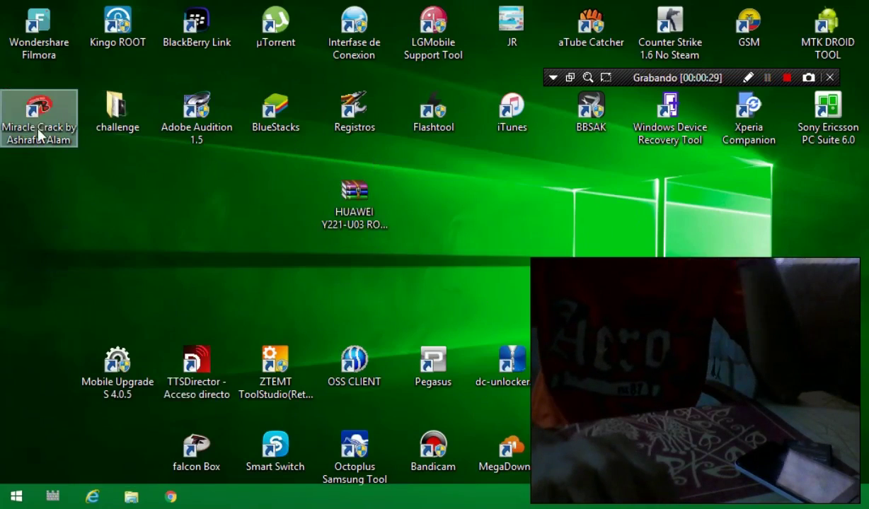
pyautogui.rightClick(48, 129)
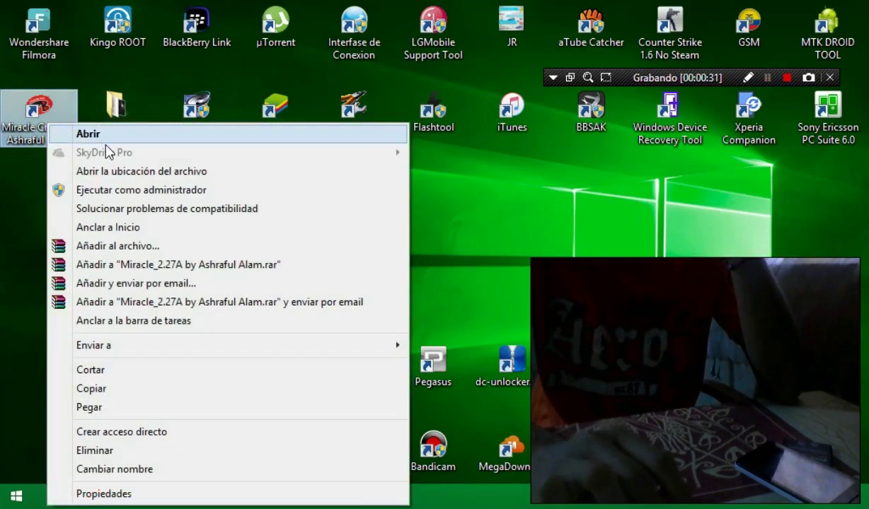
pyautogui.click(109, 134)
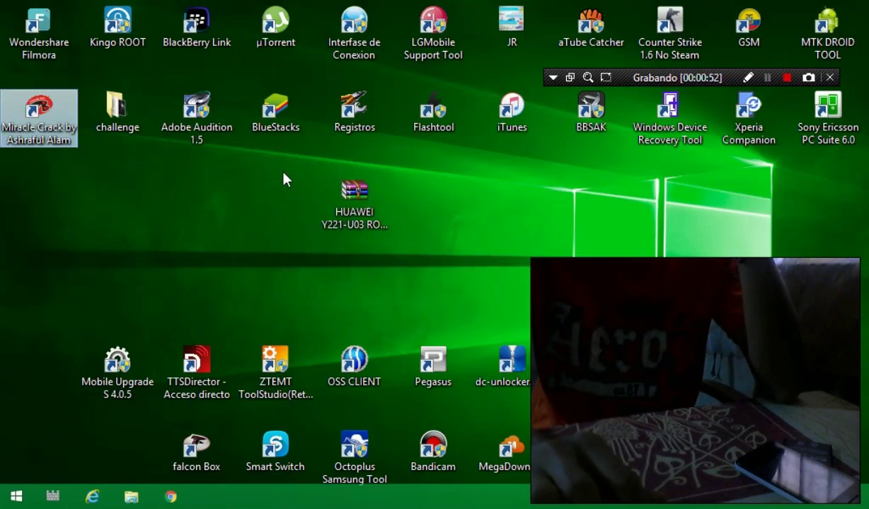
pyautogui.click(285, 171)
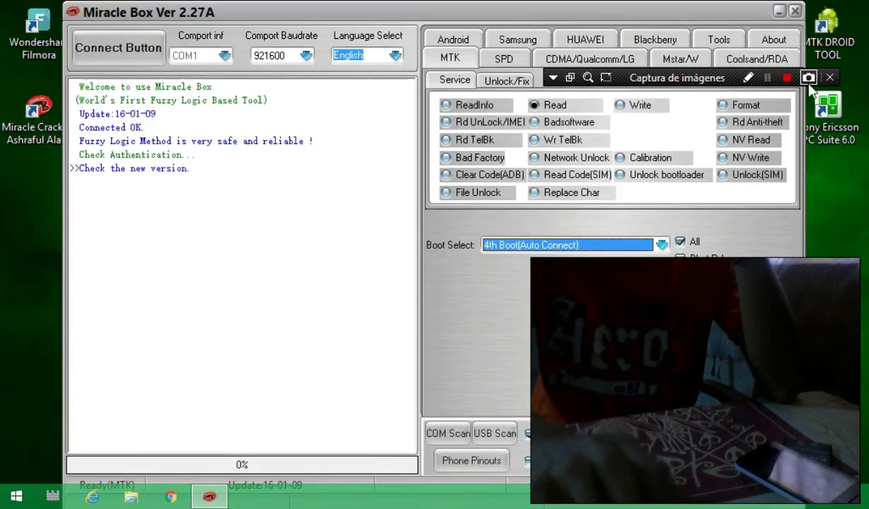
# Extract the desktop archive HUAWEI Y221-U03 ROM STOCK ORINOQUIA into a folder of the same name
pyautogui.click(779, 12)
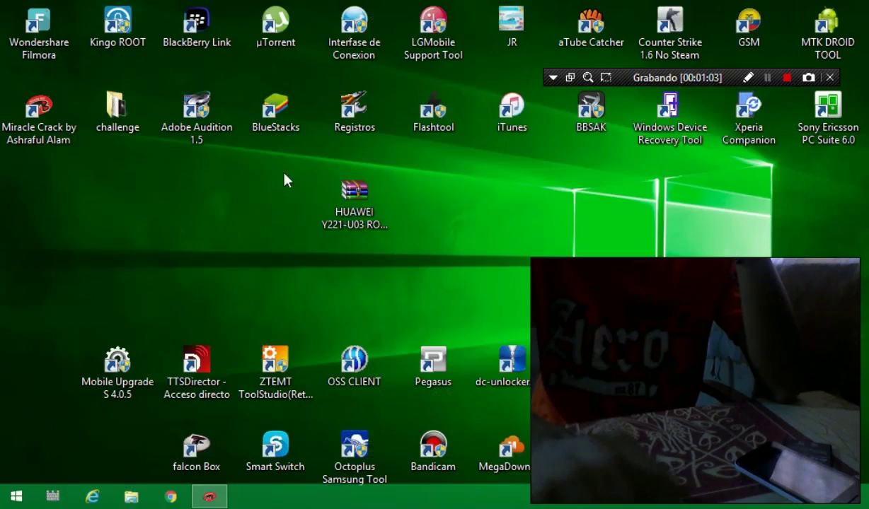
pyautogui.moveTo(367, 213); pyautogui.dragTo(191, 210)
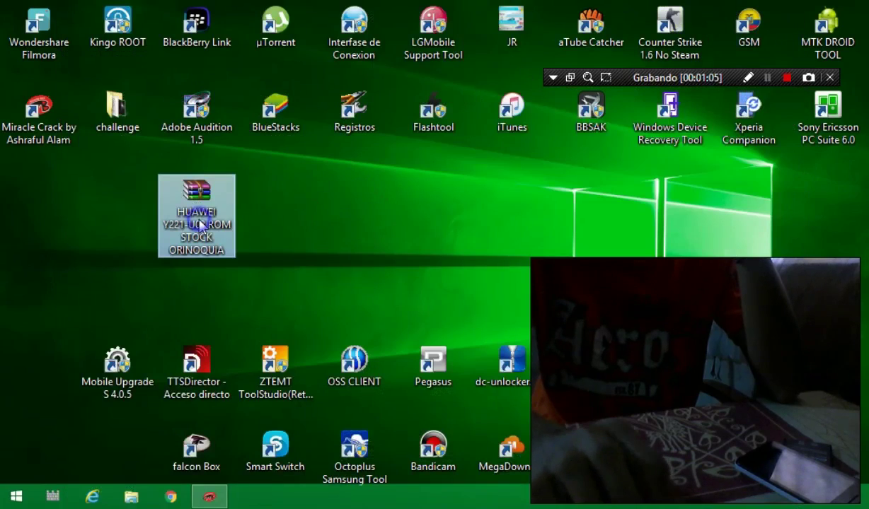
pyautogui.rightClick(200, 196)
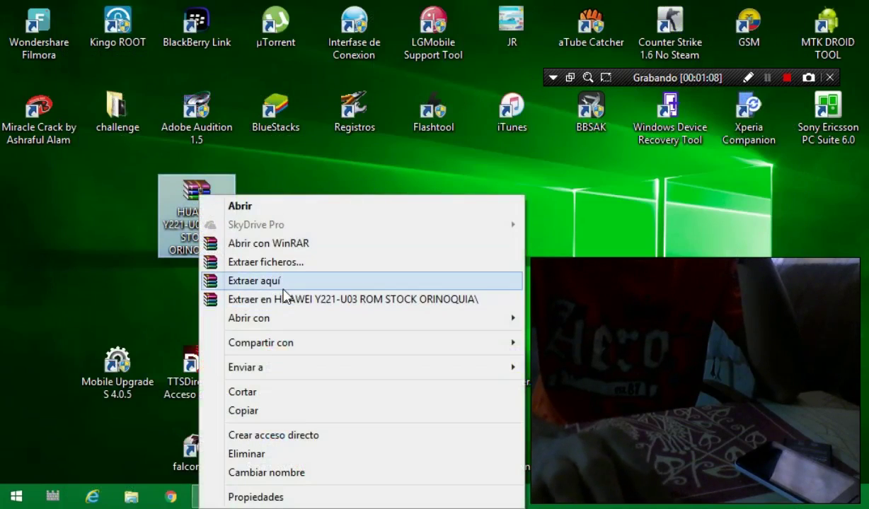
pyautogui.click(284, 296)
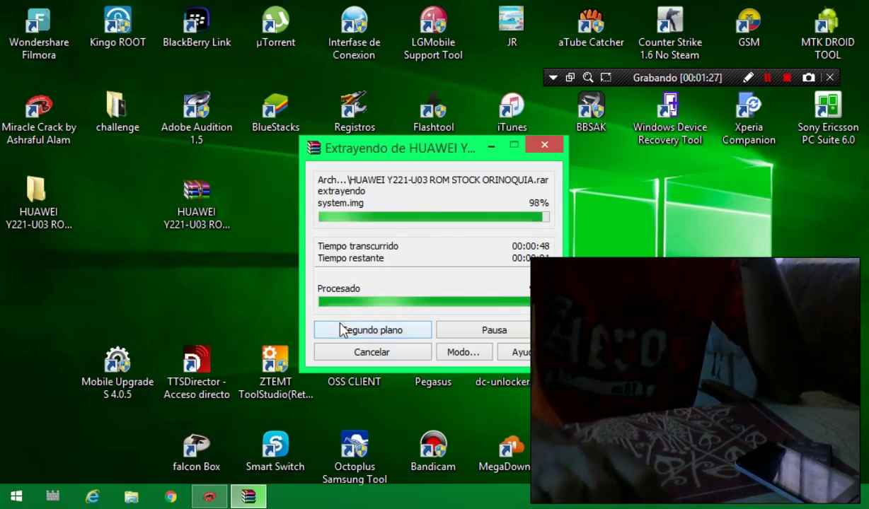
# Inspect the extracted firmware files in the Y221-U03 subfolder of the ROM folder
pyautogui.doubleClick(39, 202)
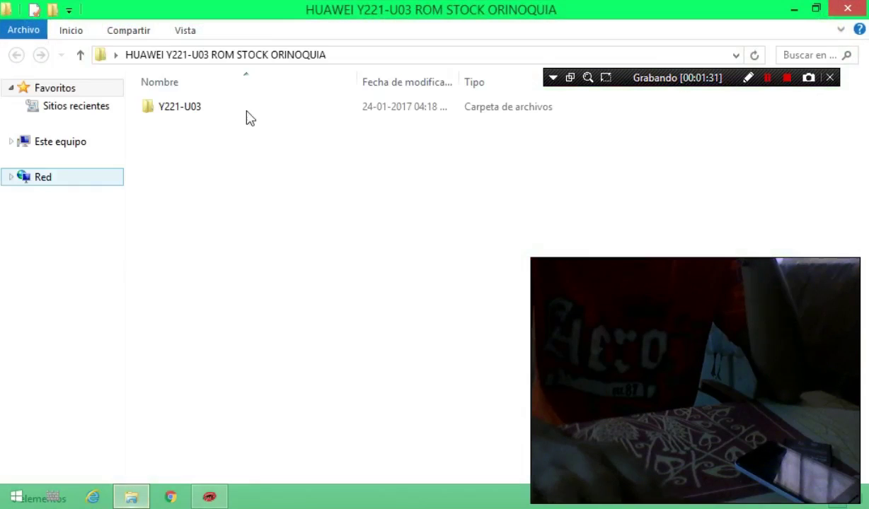
pyautogui.doubleClick(277, 106)
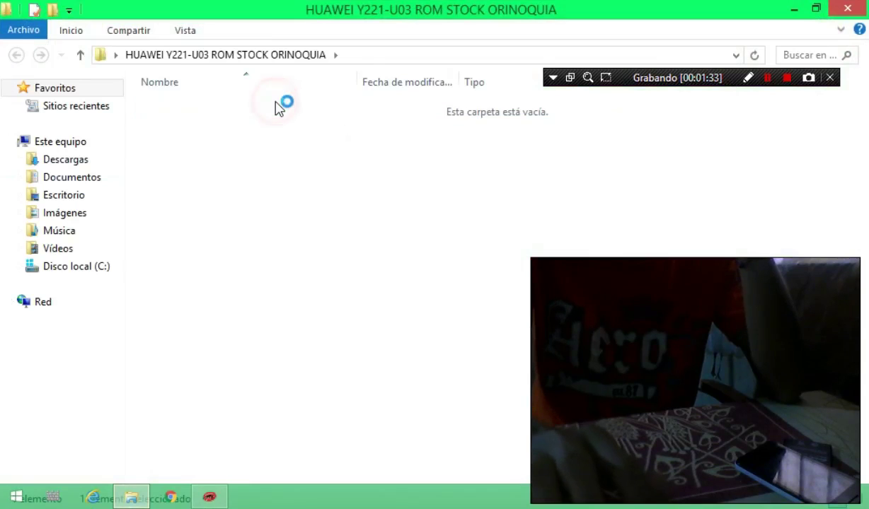
pyautogui.moveTo(314, 396); pyautogui.dragTo(329, 290)
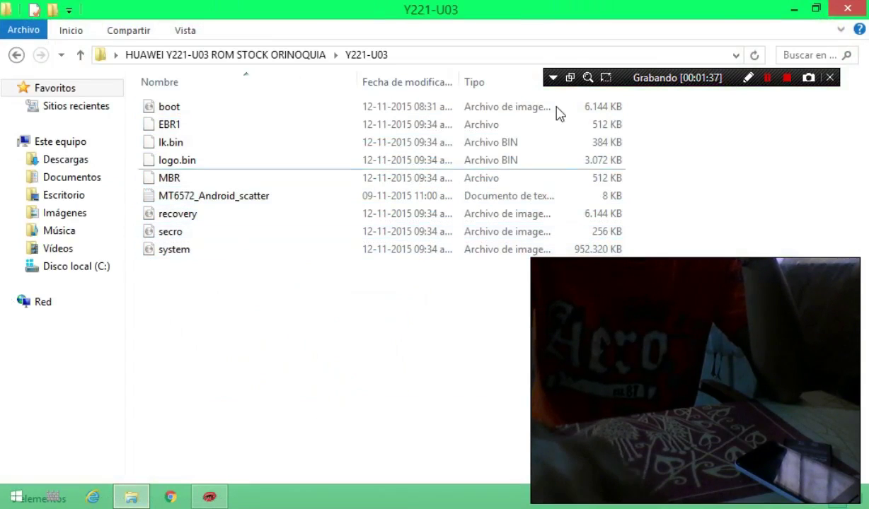
pyautogui.click(794, 8)
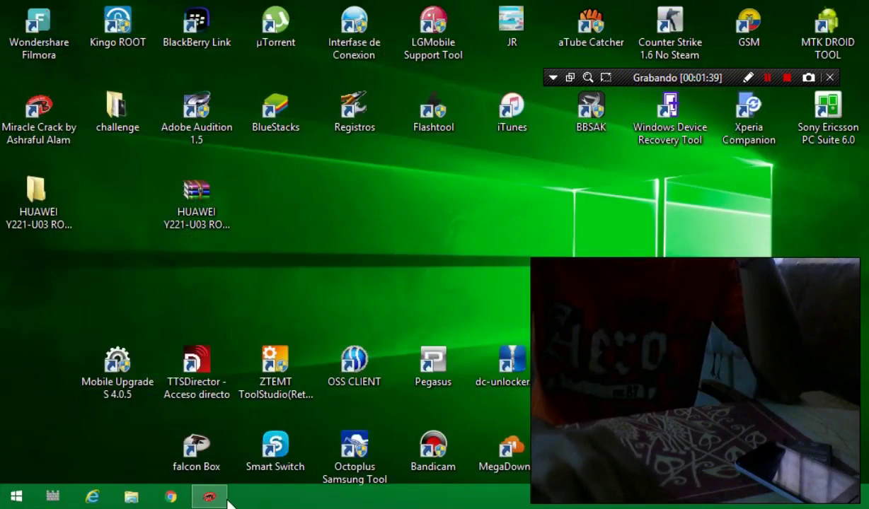
# Return to Miracle Box, shift its window aside and select the Write operation in the MTK service options
pyautogui.click(223, 498)
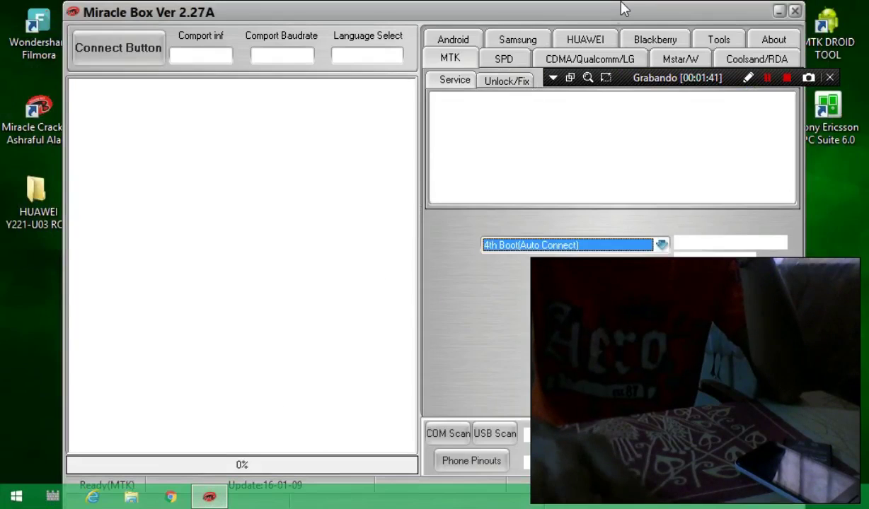
pyautogui.moveTo(491, 8); pyautogui.dragTo(472, 8)
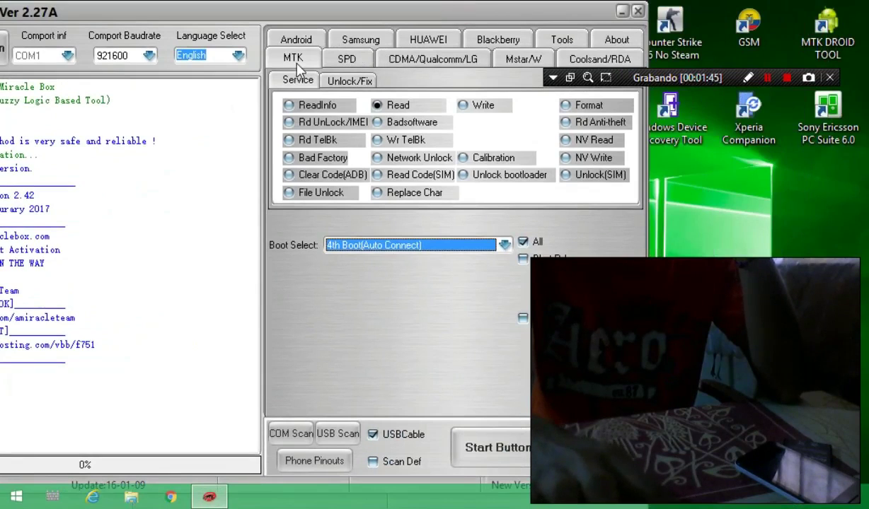
pyautogui.click(465, 106)
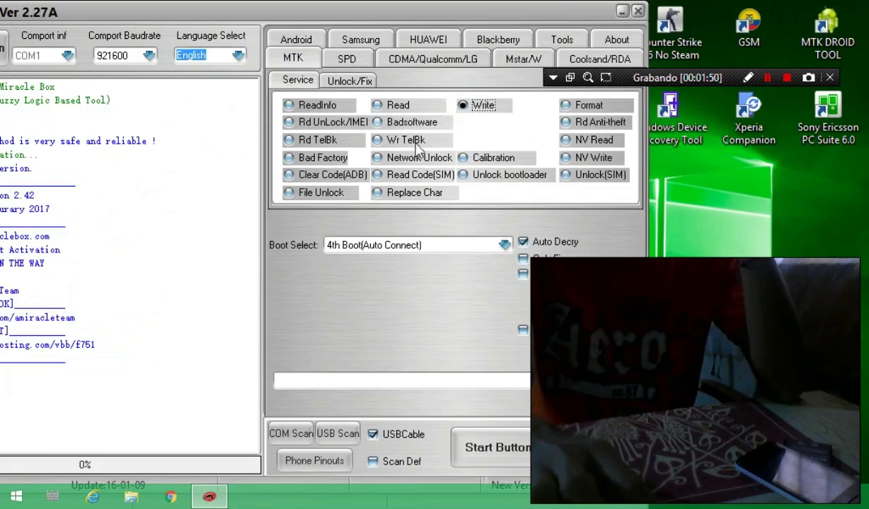
# Check the chipset model in the scatter file's name within the ROM folder's Y221-U03 subfolder
pyautogui.click(621, 11)
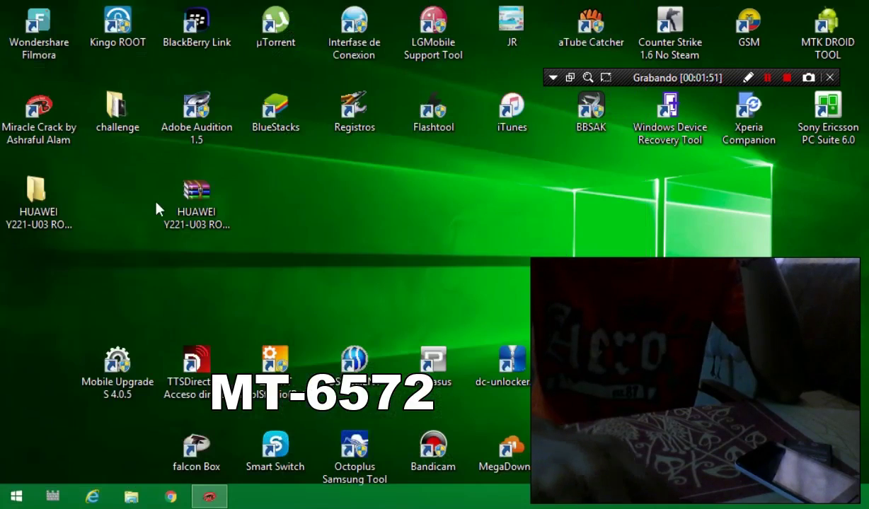
pyautogui.doubleClick(53, 203)
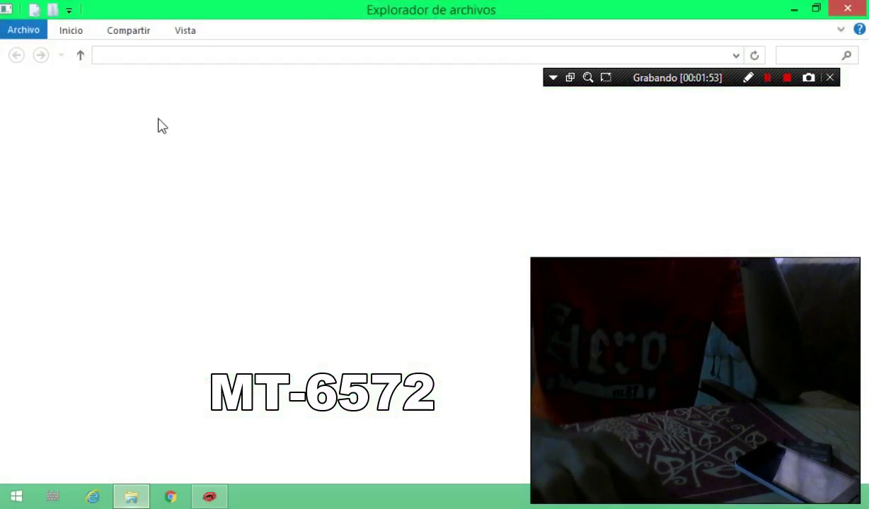
pyautogui.click(200, 107)
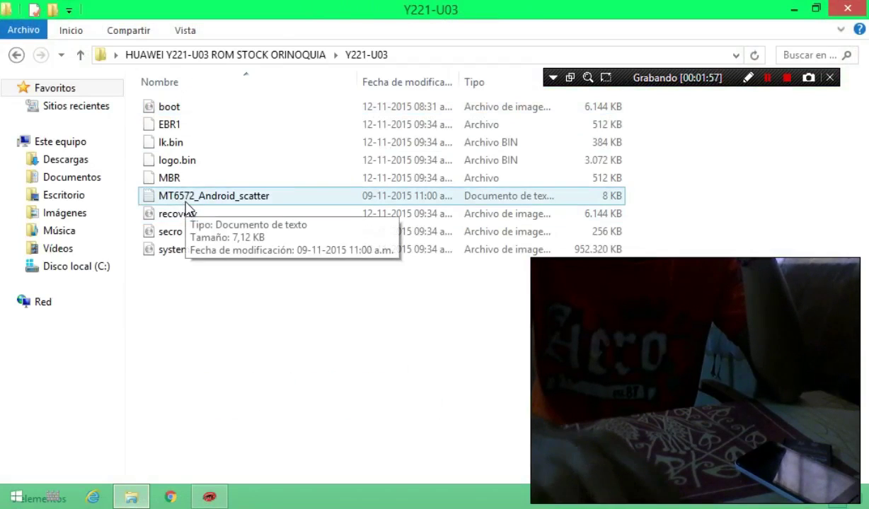
pyautogui.click(856, 10)
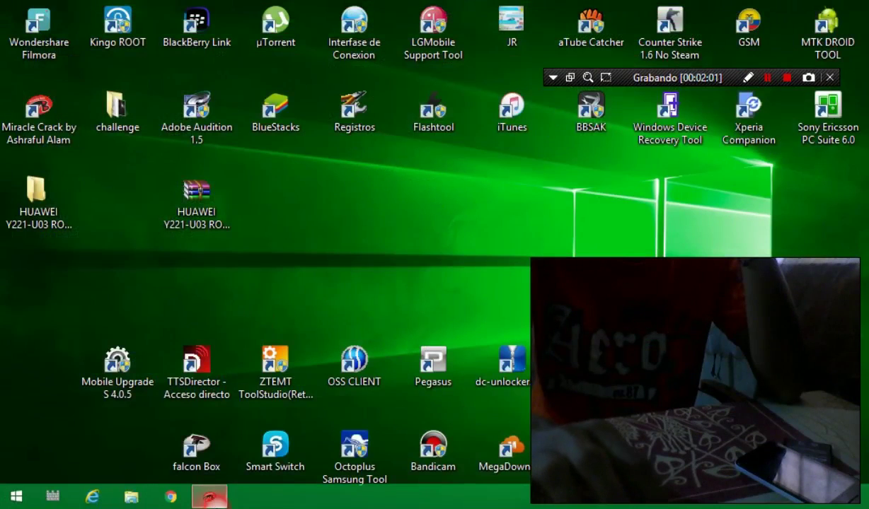
# Return to Miracle Box and set the boot selection to 8th Boot(MT65xx & MT67xx/8127)
pyautogui.click(209, 497)
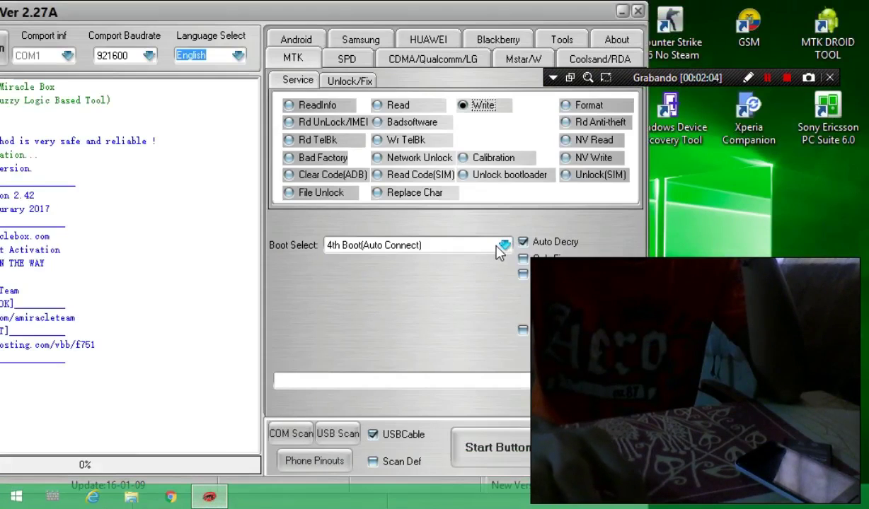
pyautogui.click(502, 246)
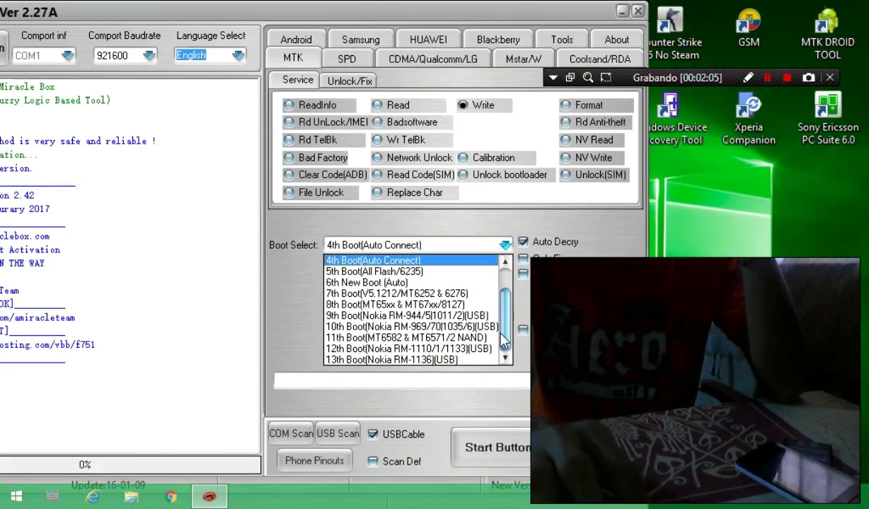
pyautogui.click(450, 312)
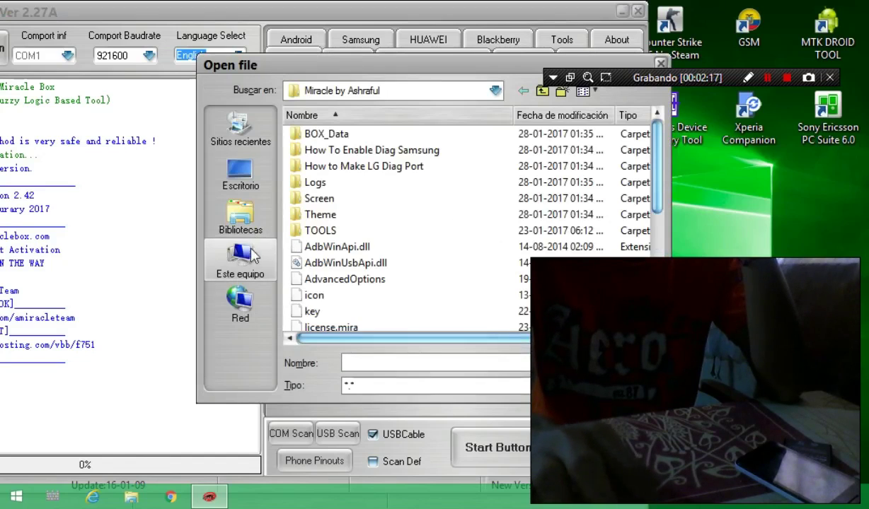
# Load MT6572_Android_scatter from the Y221-U03 subfolder of the desktop's HUAWEI Y221-U03 ROM STOCK ORINOQUIA folder as the file to write
pyautogui.click(246, 176)
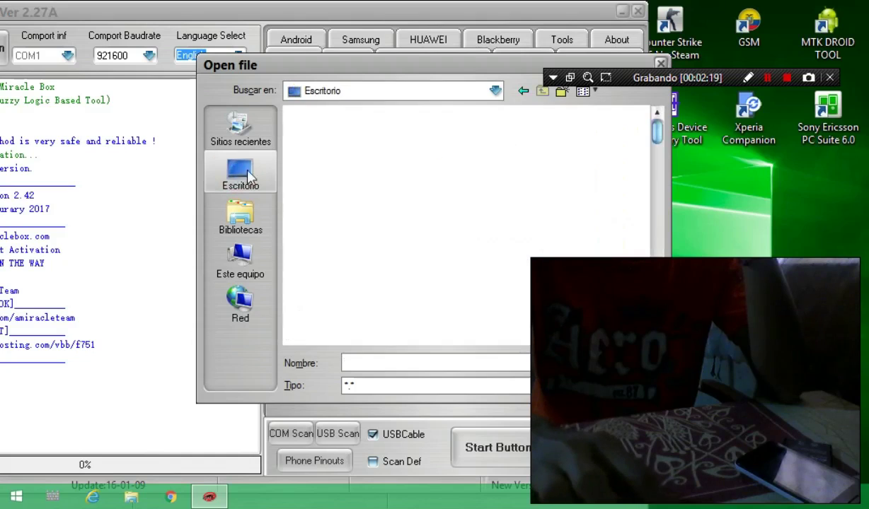
pyautogui.click(348, 224)
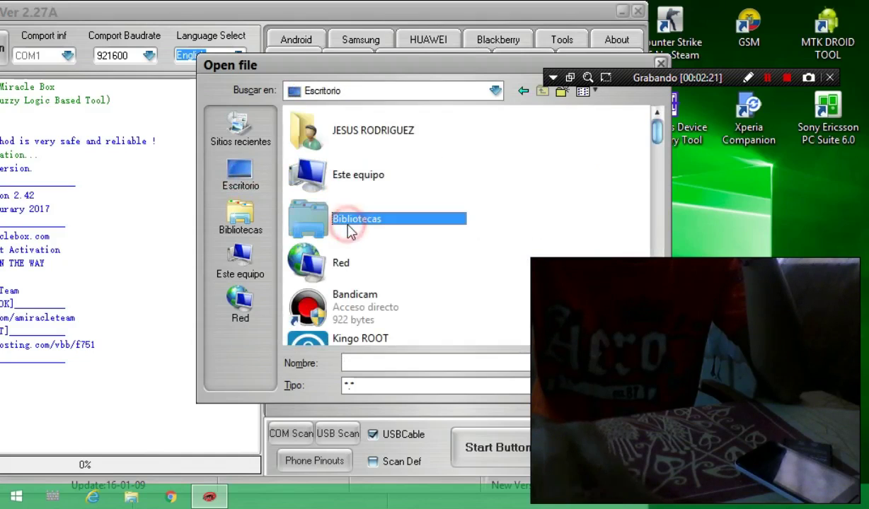
pyautogui.scroll(-3, 348, 231)
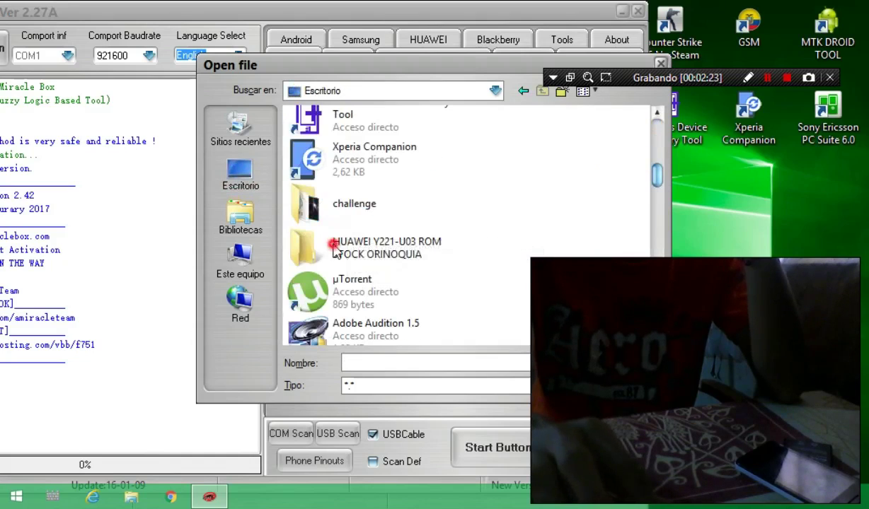
pyautogui.doubleClick(333, 245)
pyautogui.doubleClick(336, 136)
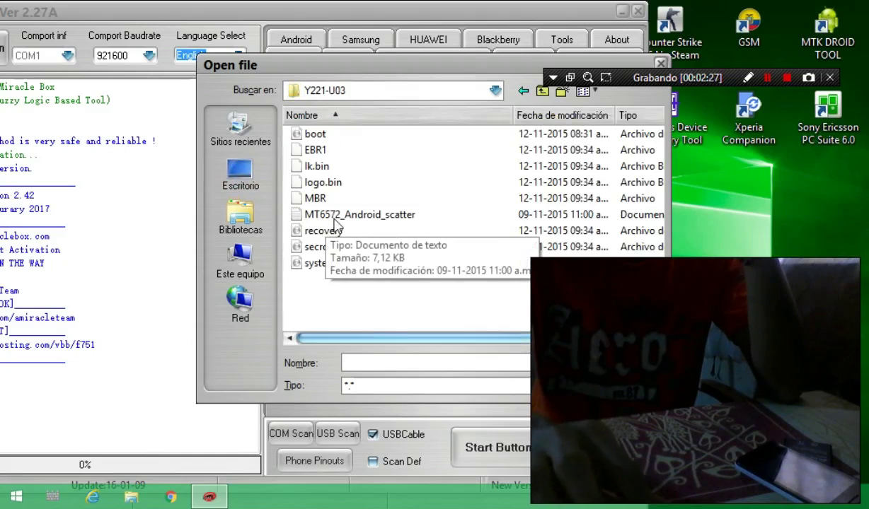
pyautogui.click(333, 219)
pyautogui.doubleClick(335, 218)
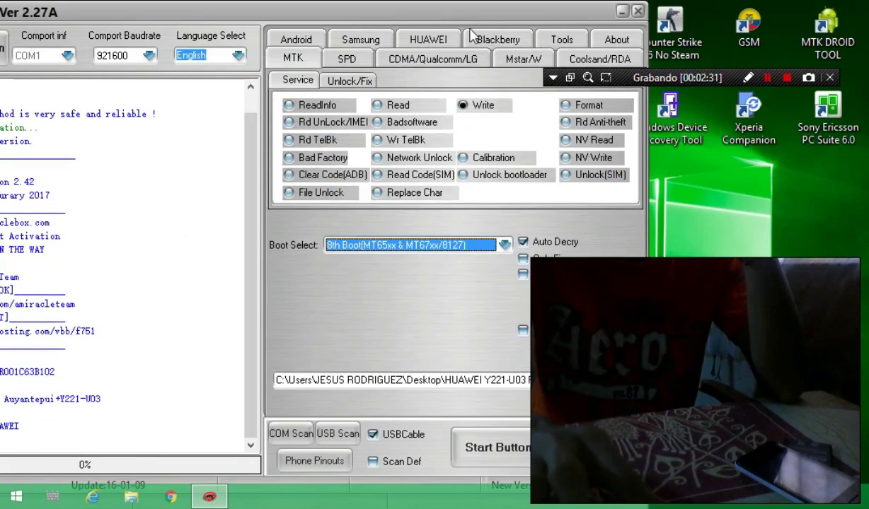
# Start the firmware write and confirm the block selection with all blocks from mbr to android included
pyautogui.moveTo(486, 22); pyautogui.dragTo(373, 17)
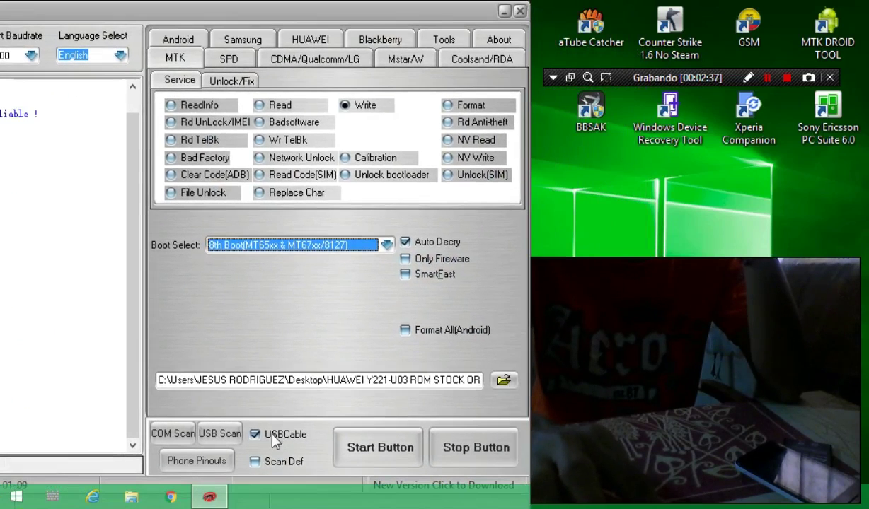
pyautogui.click(375, 452)
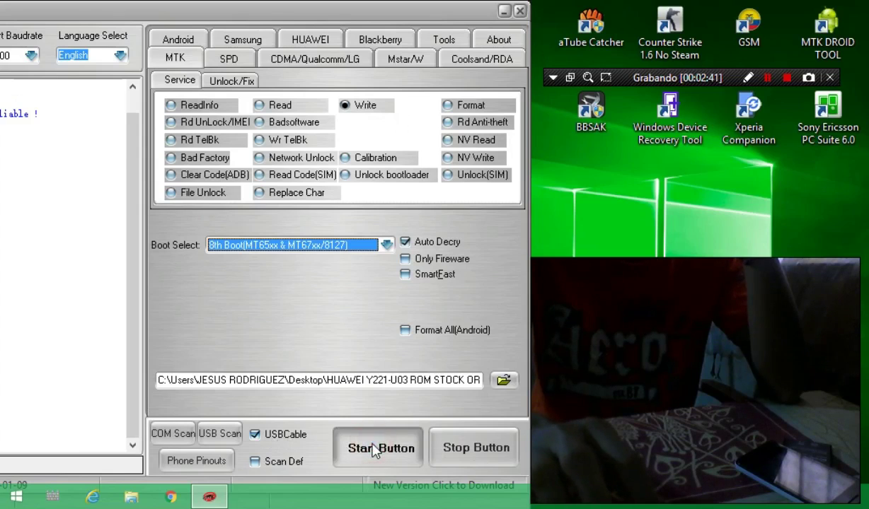
pyautogui.moveTo(196, 14); pyautogui.dragTo(451, 13)
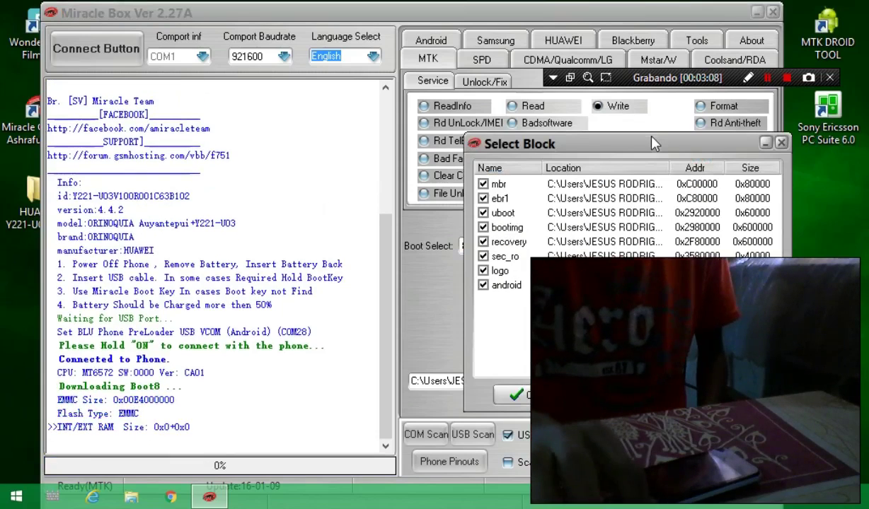
pyautogui.moveTo(650, 144); pyautogui.dragTo(333, 90)
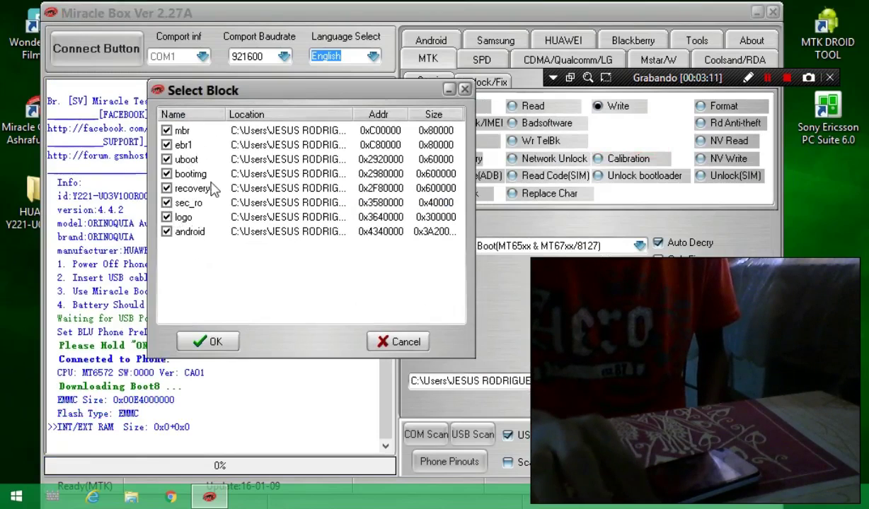
pyautogui.click(216, 343)
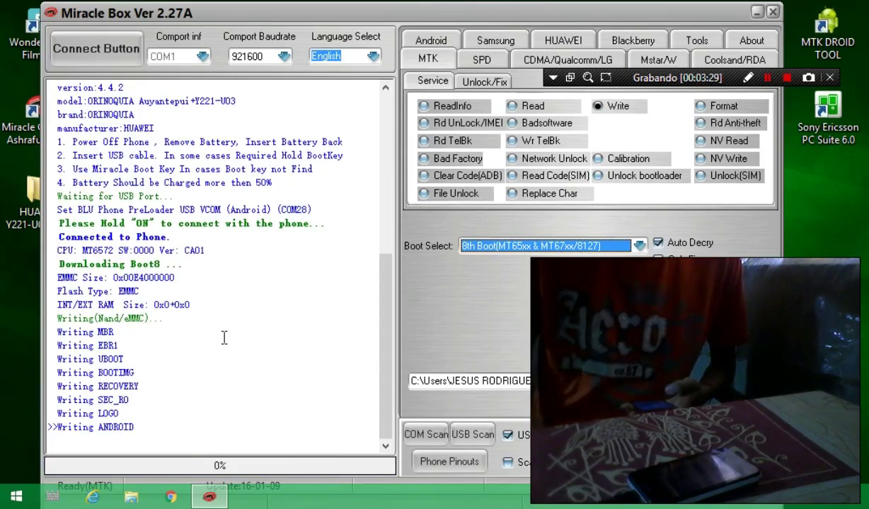
# Dock the Windows taskbar along the upper edge of the desktop to uncover the progress and status area
pyautogui.moveTo(335, 504); pyautogui.dragTo(16, 343)
pyautogui.moveTo(337, 32); pyautogui.dragTo(326, 17)
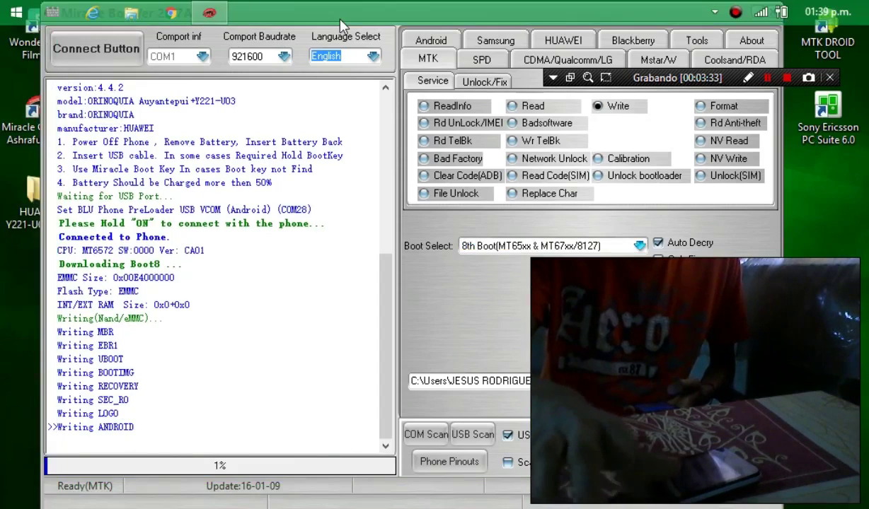